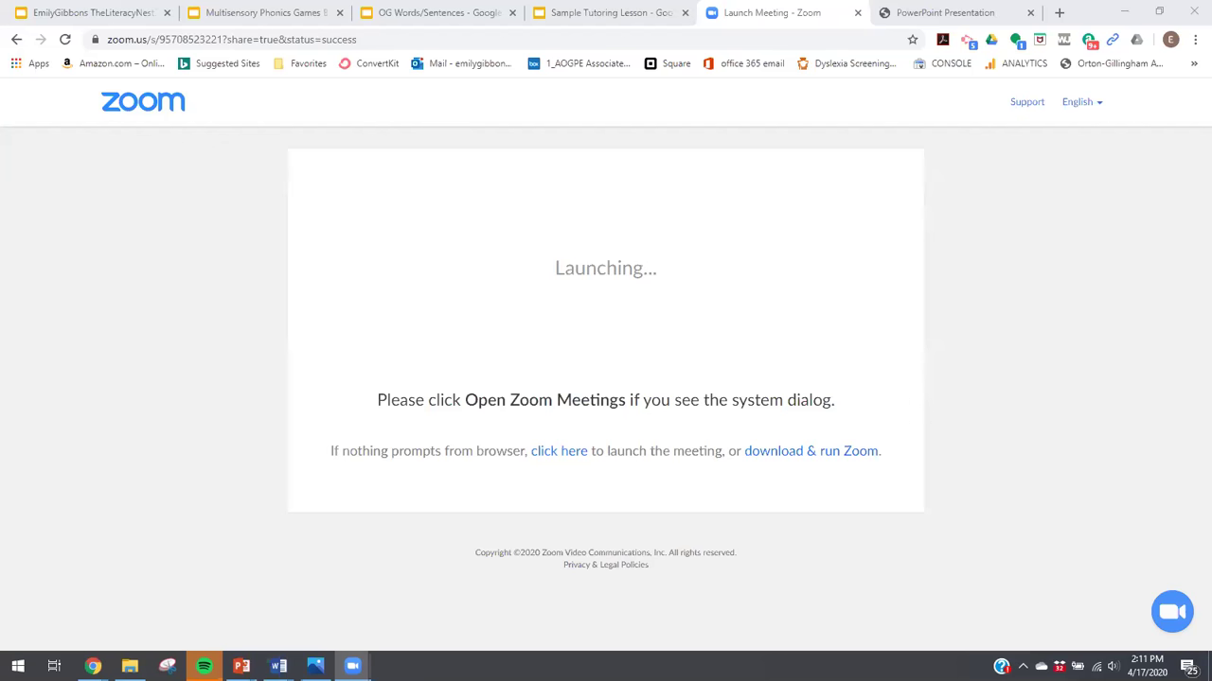
mouse_move(241, 664)
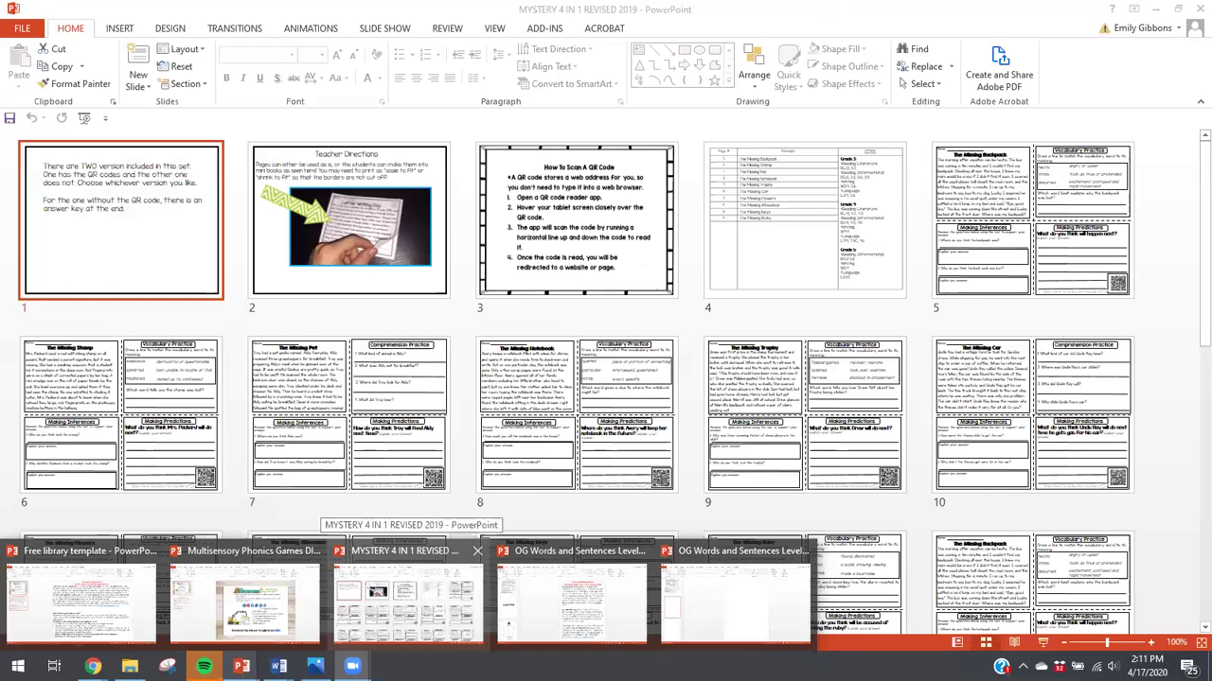
mouse_move(93, 665)
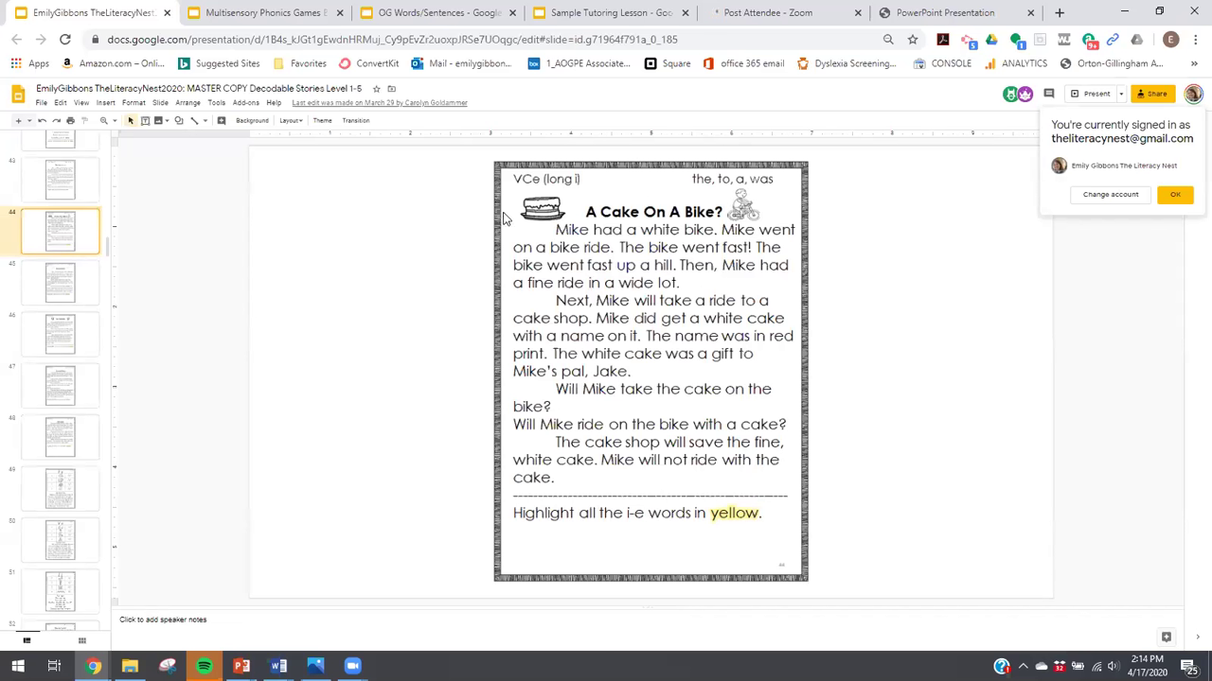
click(504, 218)
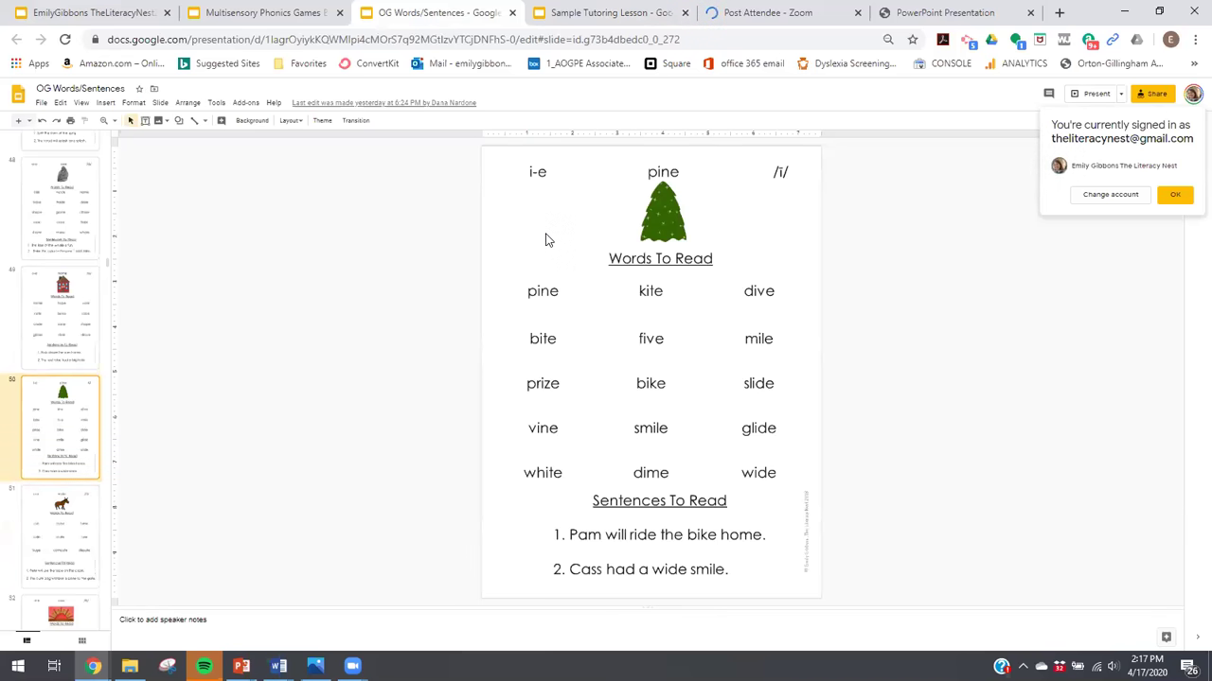
Copy the i-e "pine" word page from OG Words/Sentences onto slide 4 of Sample Tutoring Lesson and enlarge it to fill the page
click(545, 240)
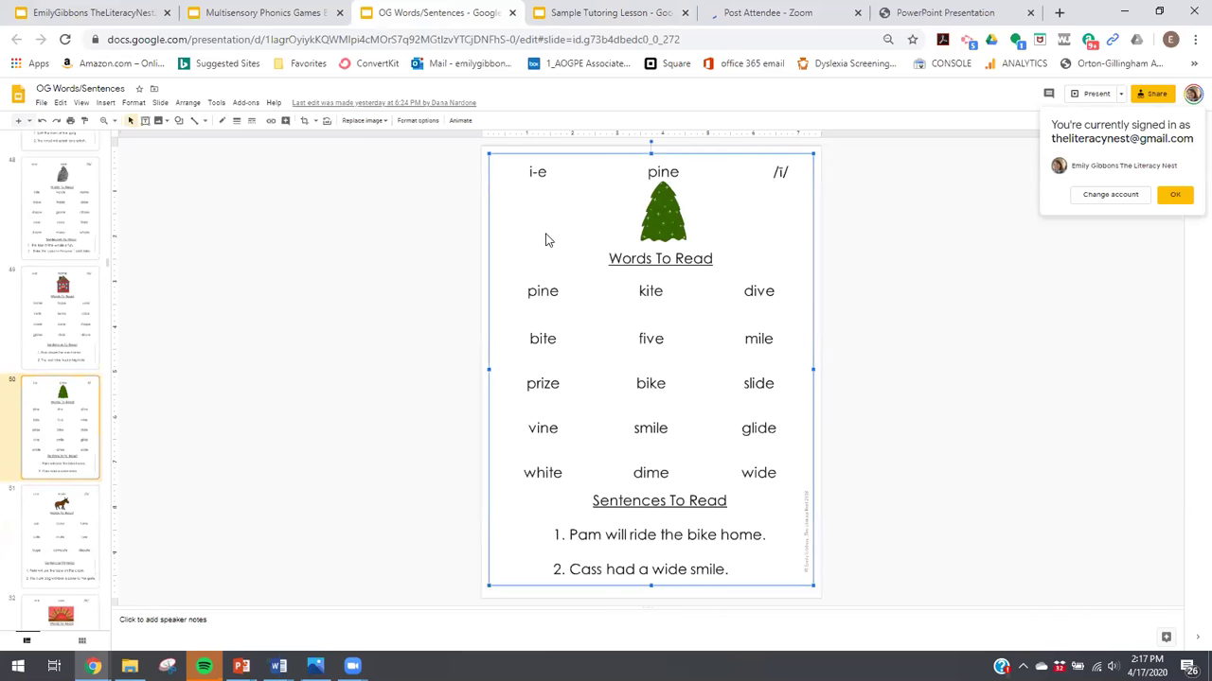
right_click(545, 240)
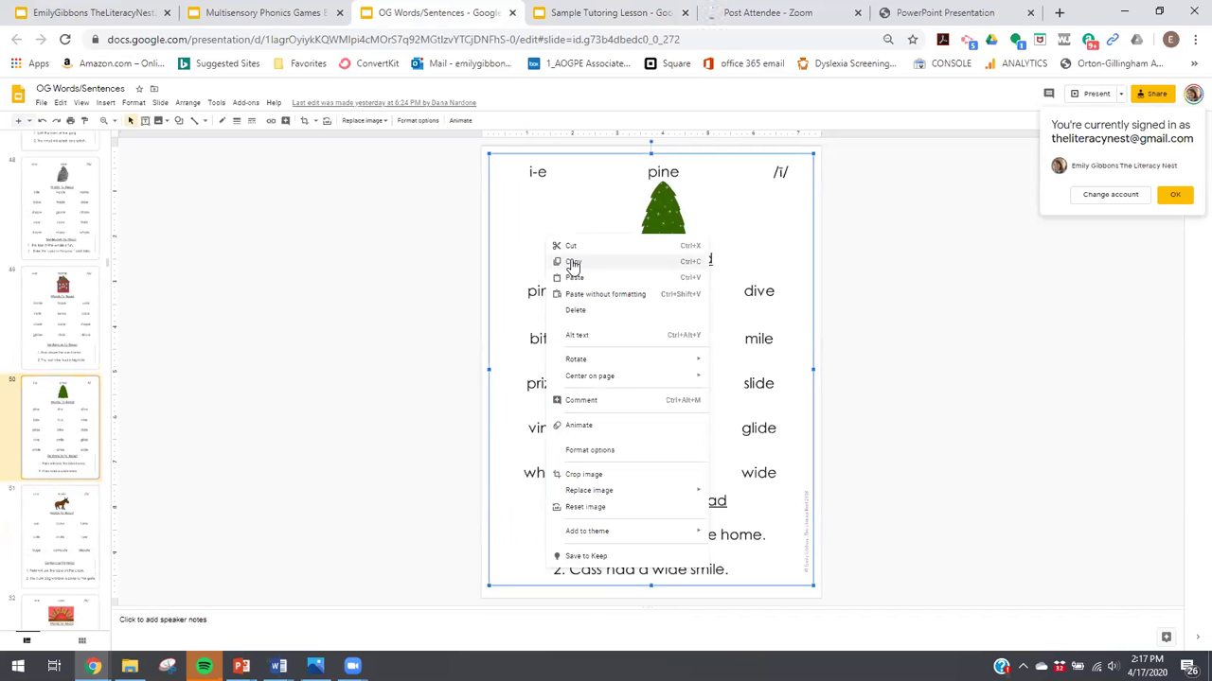
click(455, 254)
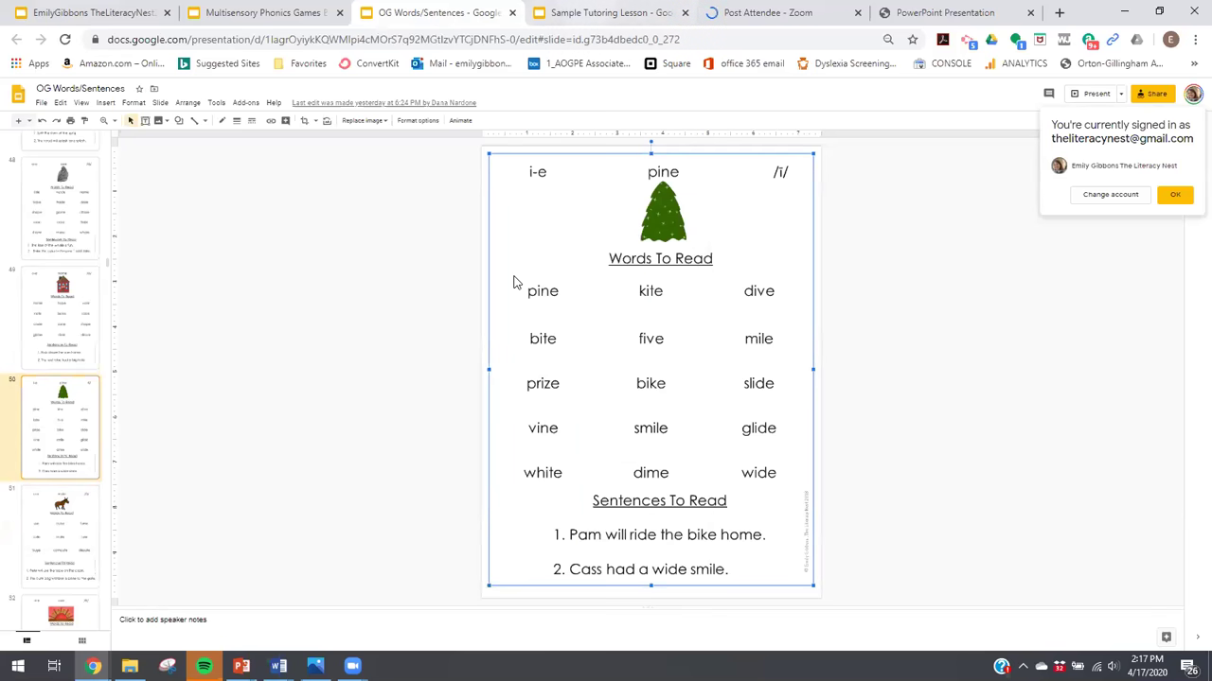
key(ctrl+Tab)
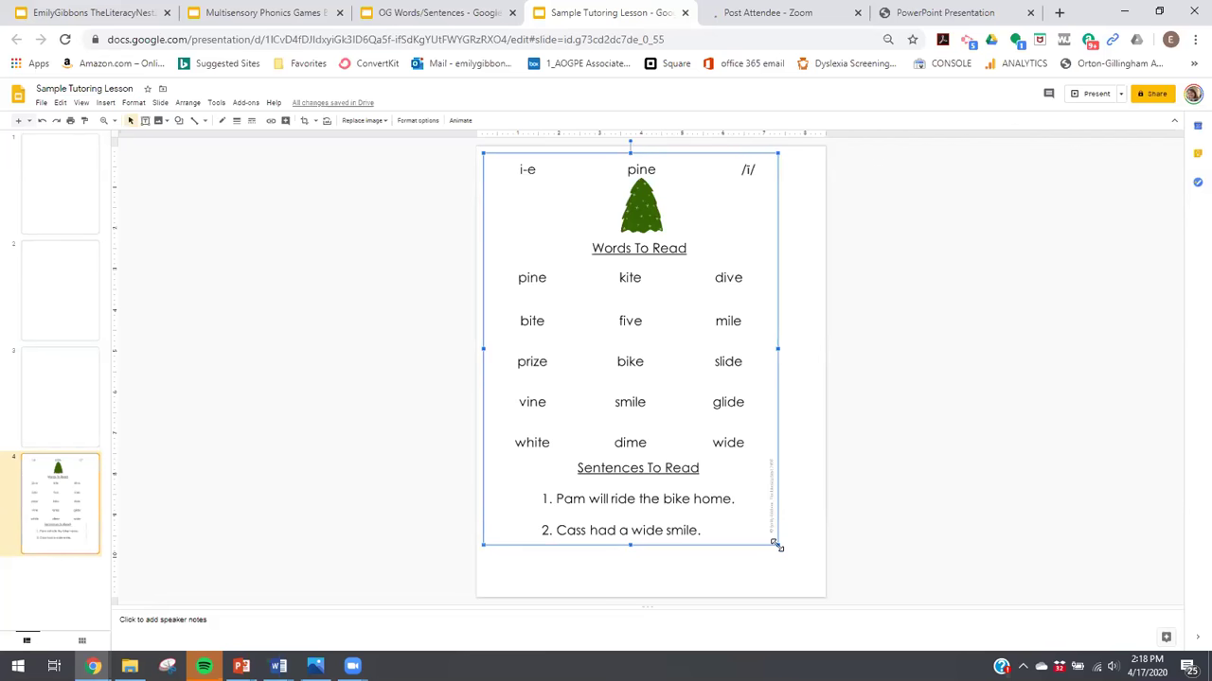
drag(776, 545, 817, 576)
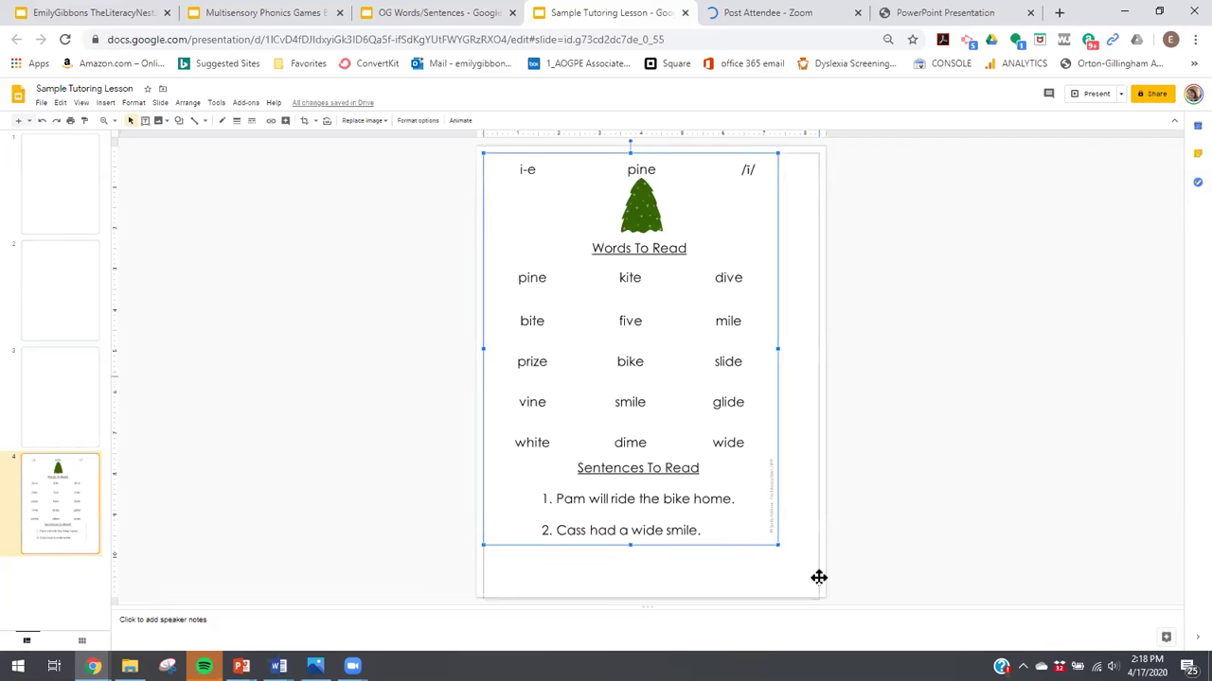
click(289, 438)
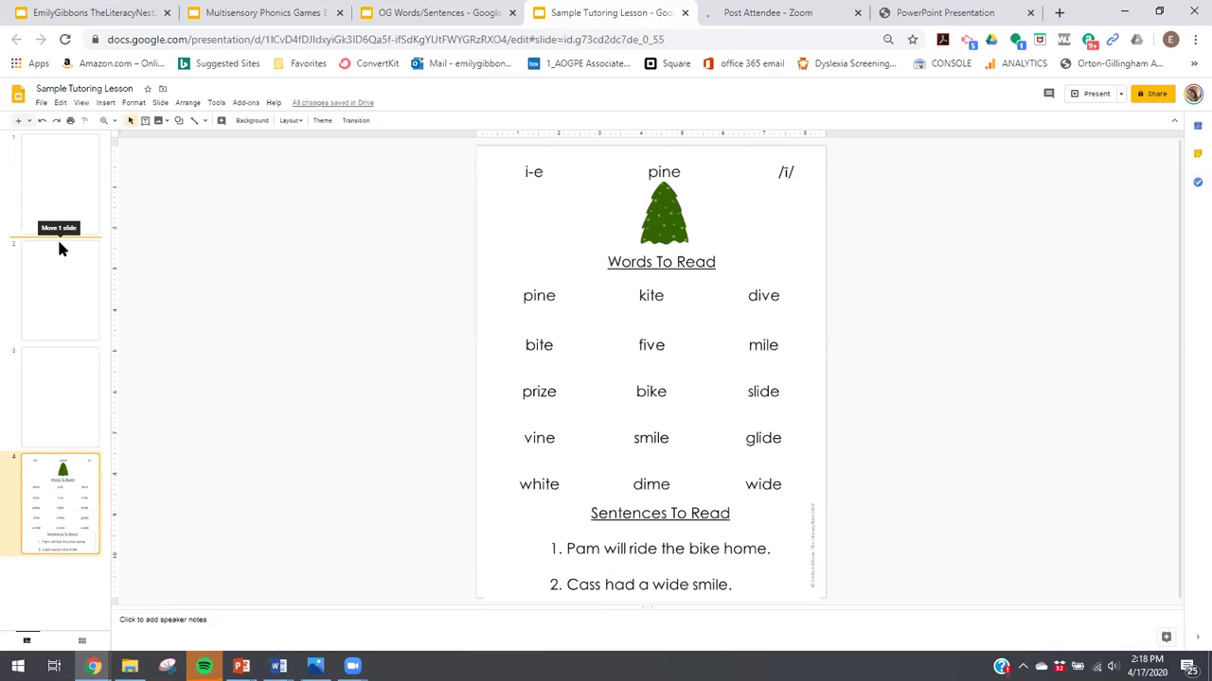
Move the i-e "pine" word slide to the first position in the lesson
drag(59, 244, 59, 244)
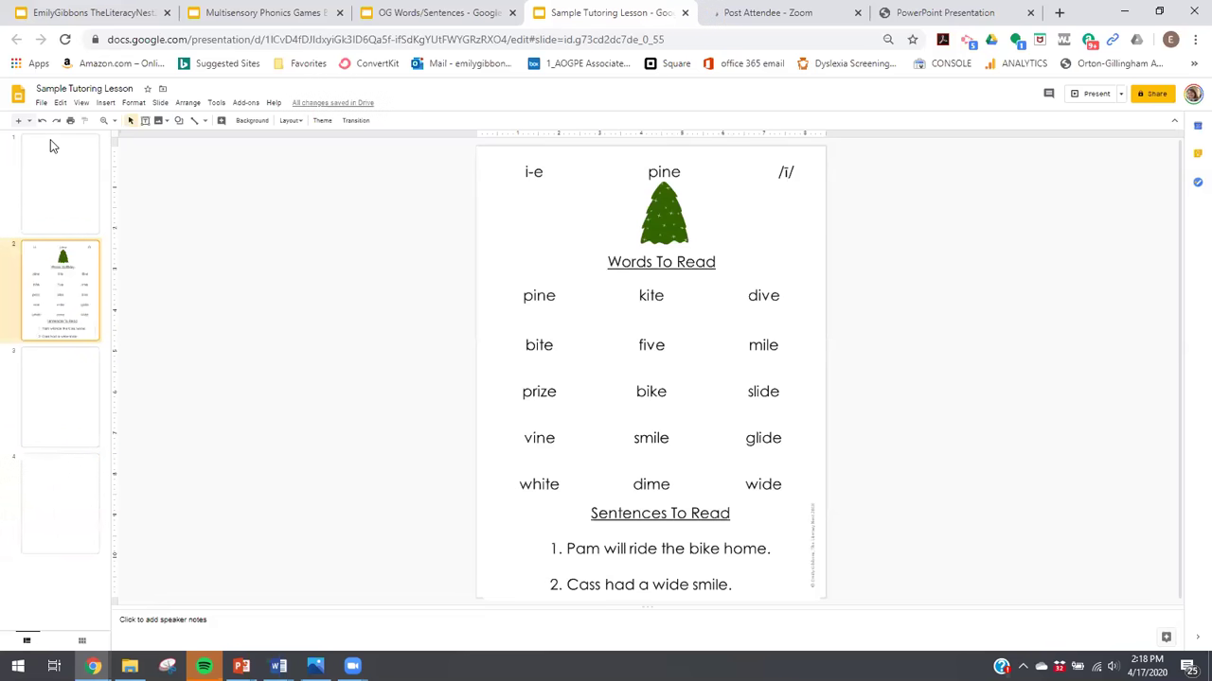
drag(50, 139, 50, 139)
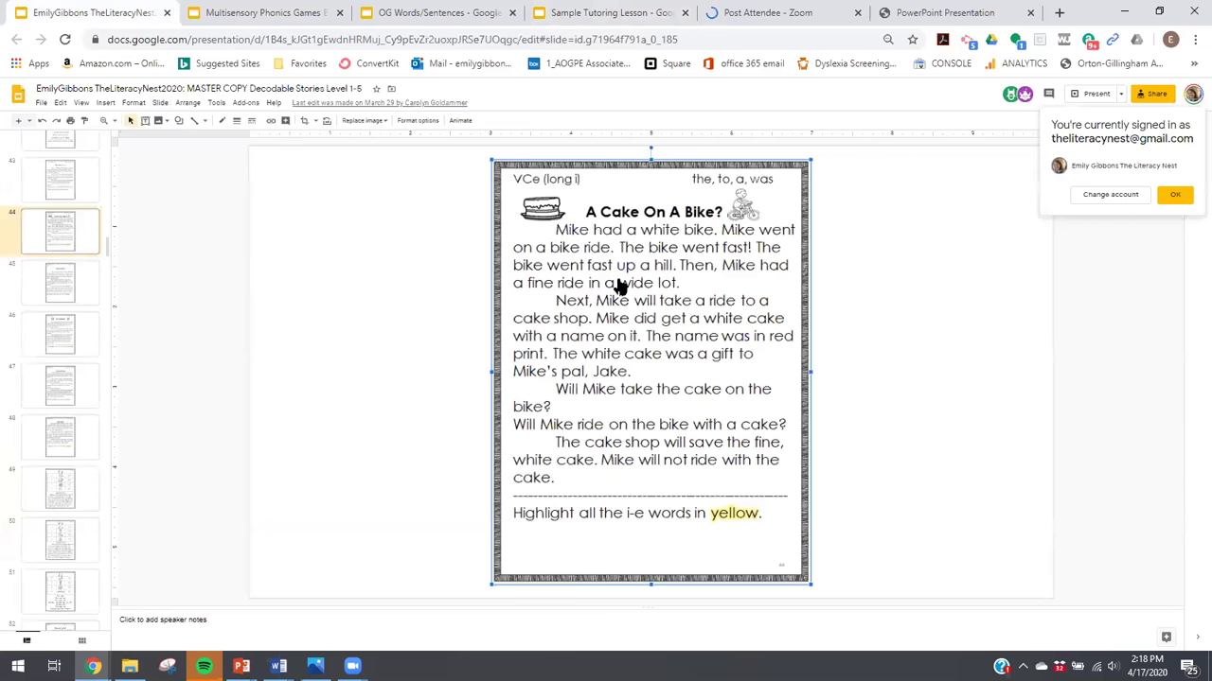
Copy the "A Cake On A Bike?" story page from the Decodable Stories deck and paste it onto slide 2 of Sample Tutoring Lesson
right_click(617, 286)
click(617, 277)
key(ctrl+4)
click(76, 303)
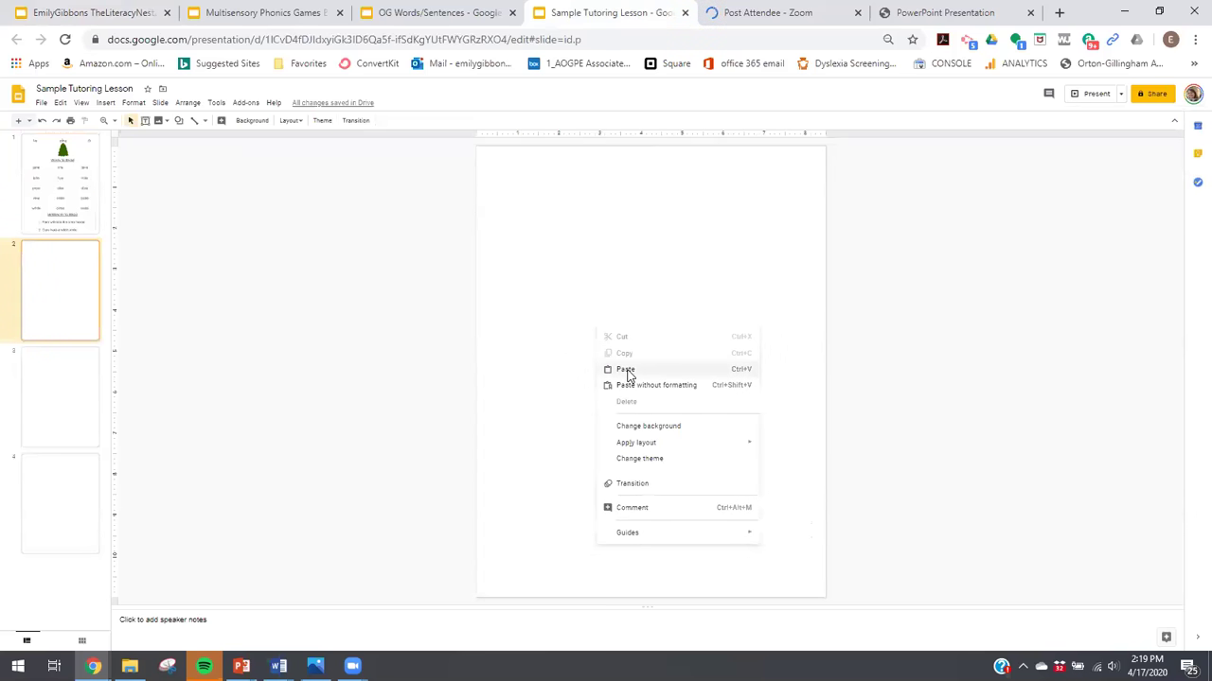
click(626, 371)
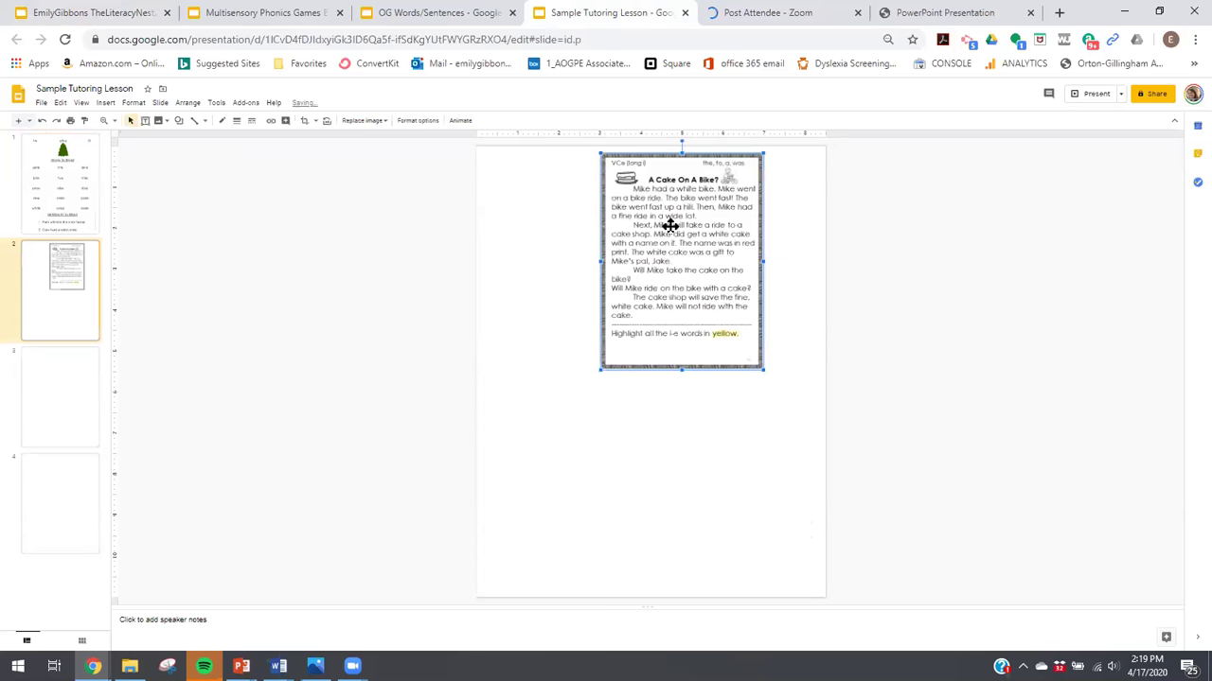
Align the pasted story page with the slide's upper-left corner and enlarge it to fill slide 2
drag(668, 221, 646, 305)
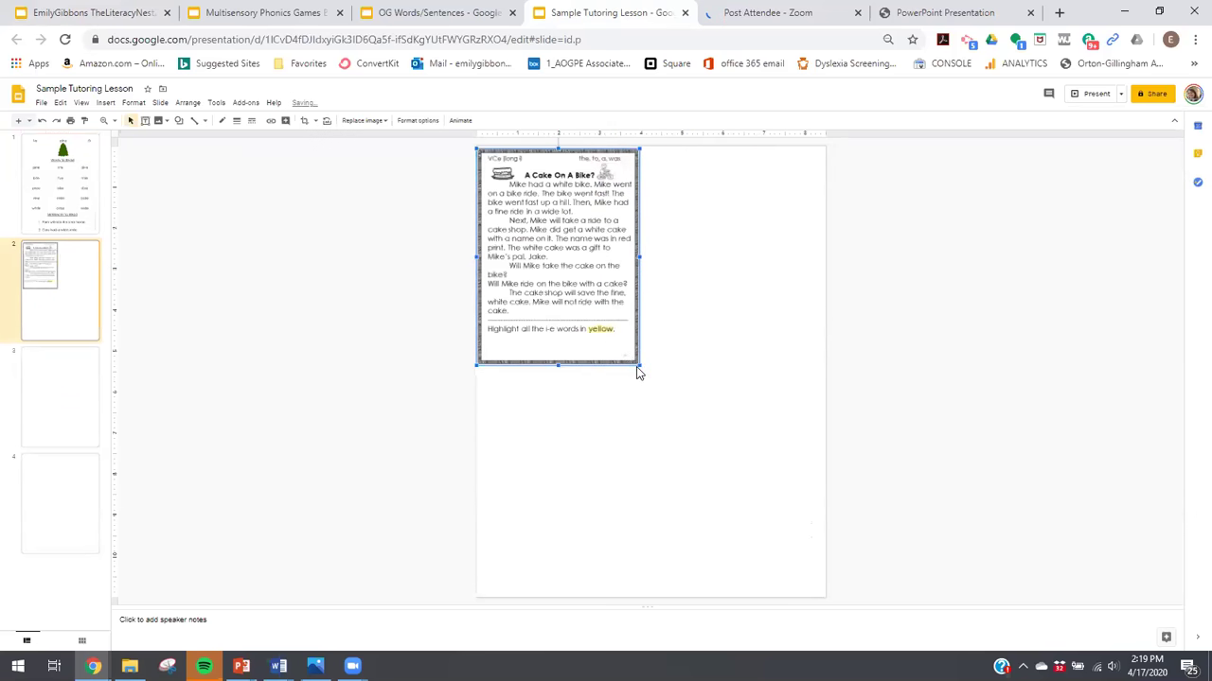
drag(751, 489, 817, 545)
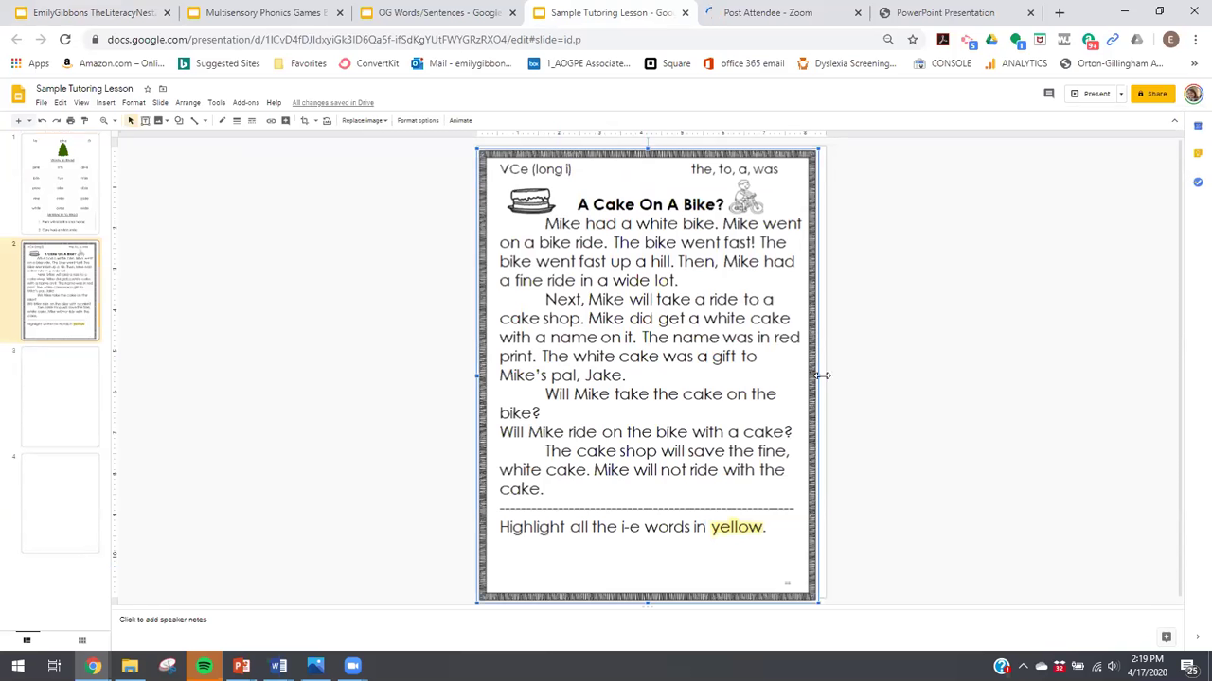
drag(822, 376, 827, 376)
Copy the "A Walk In The Woods" game board from the Multisensory Phonics Games deck onto slide 3 of the lesson and enlarge it to fill the page
click(57, 158)
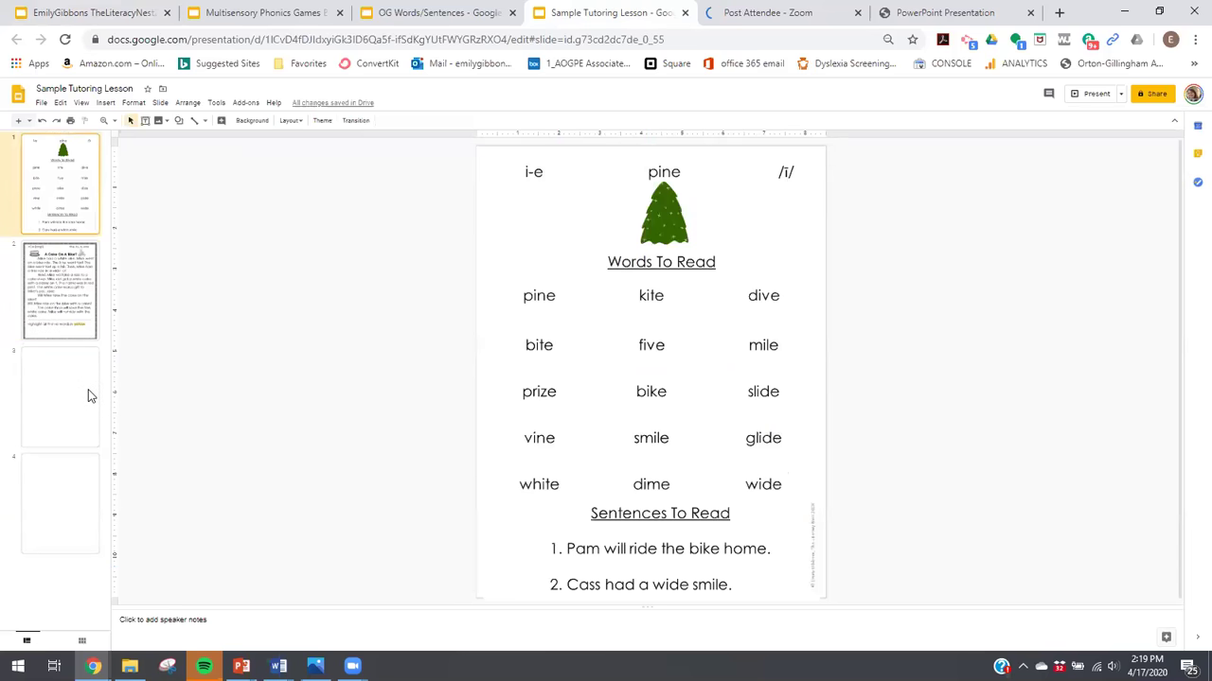
key(Down)
key(Down)
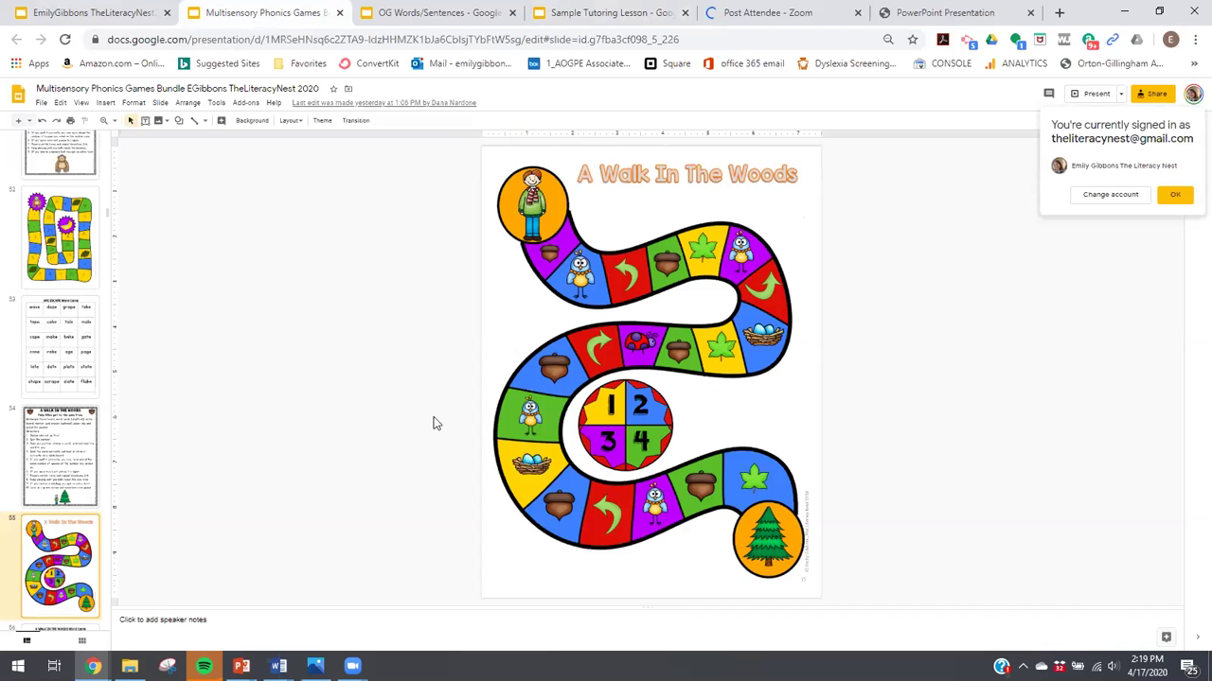
click(637, 295)
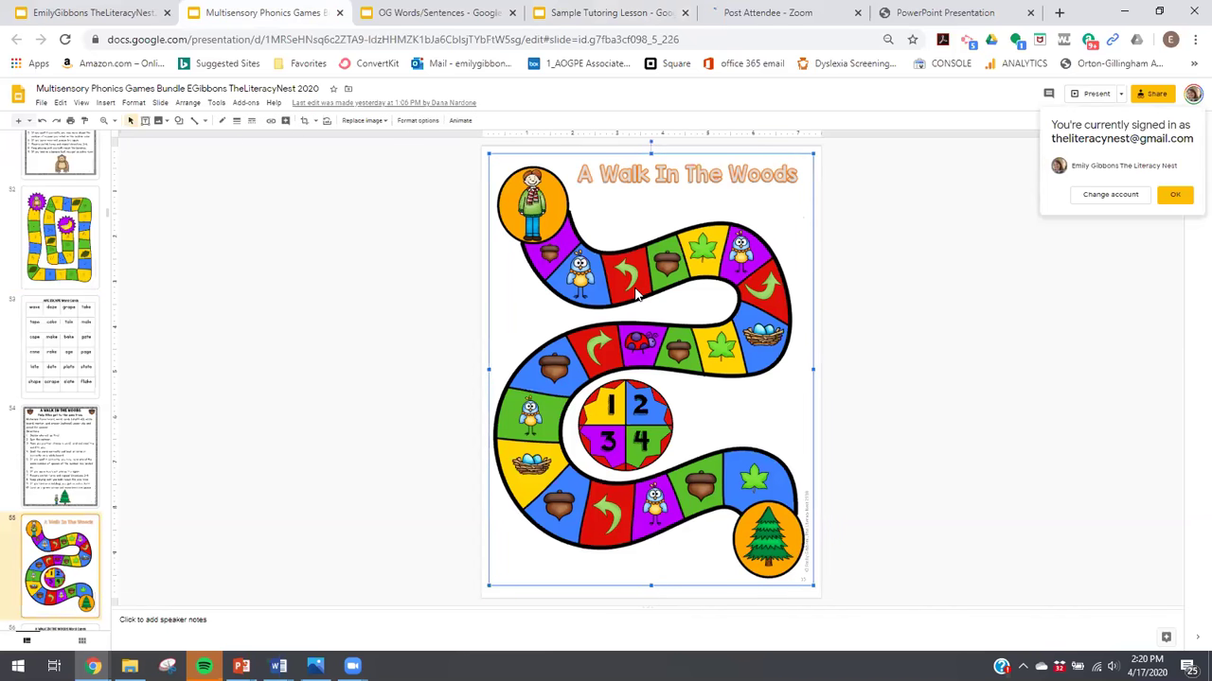
right_click(637, 293)
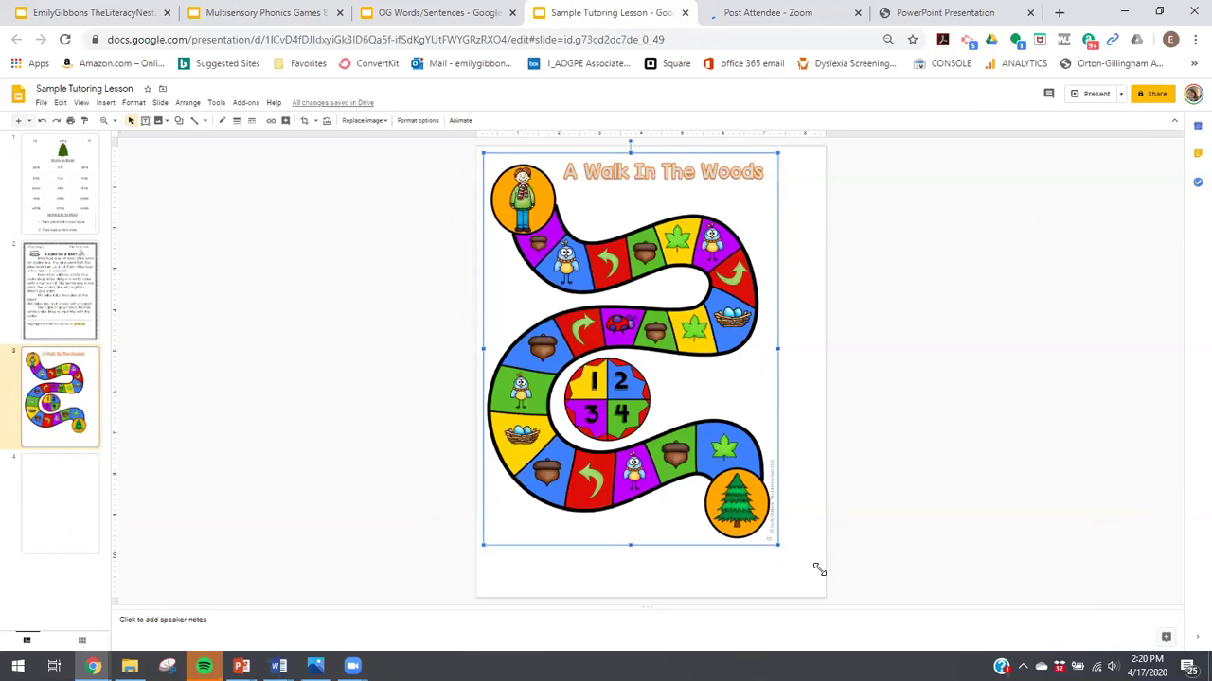
drag(818, 569, 819, 569)
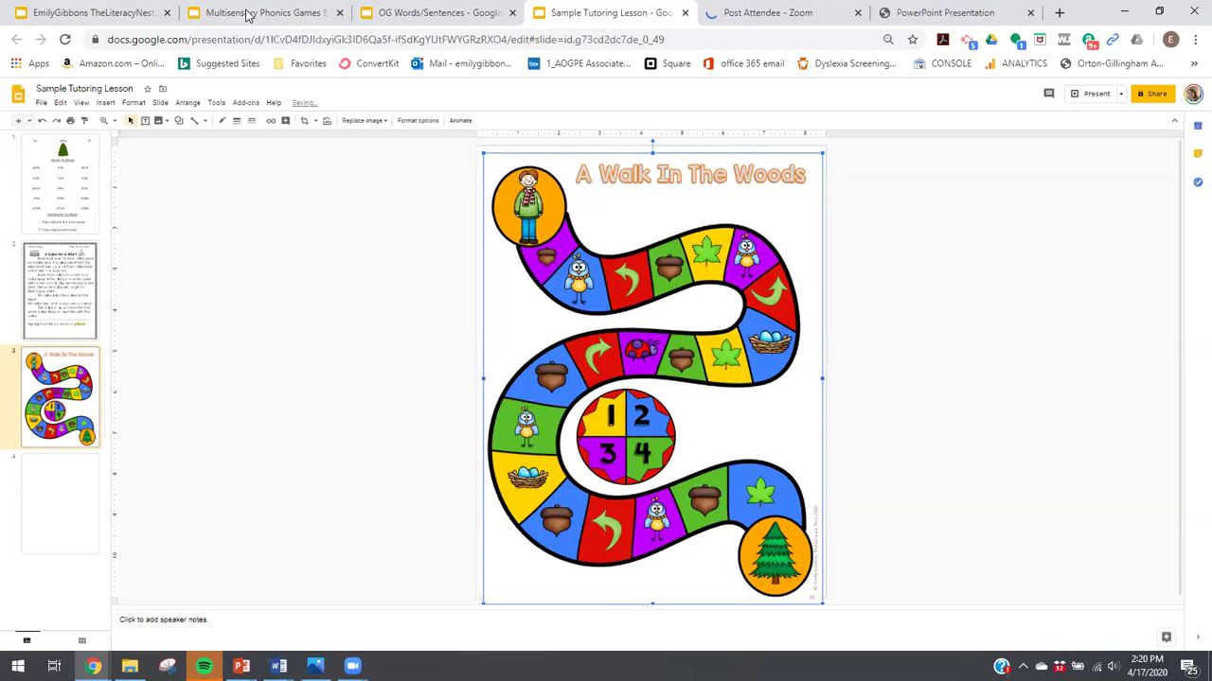
click(313, 326)
Copy the "A WALK IN THE WOODS Word Cards" page from the phonics games deck onto slide 4 of the lesson and enlarge it to fill the page
key(ctrl+2)
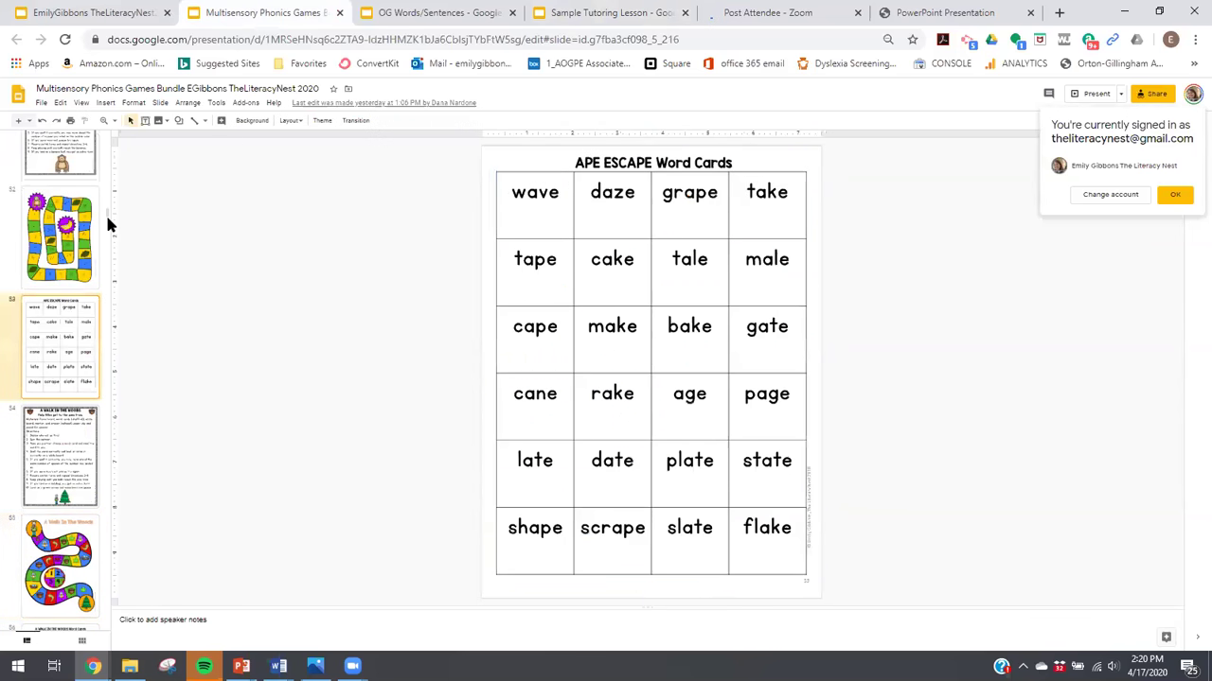
scroll(107, 225, down, 3)
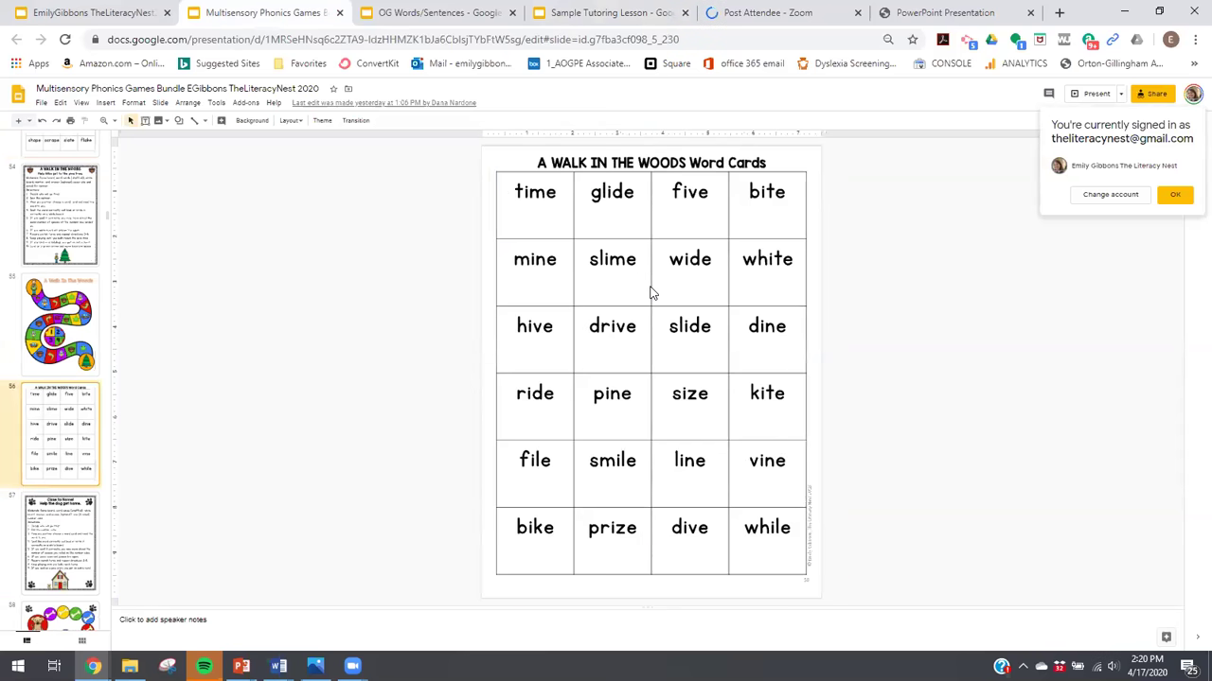
click(650, 293)
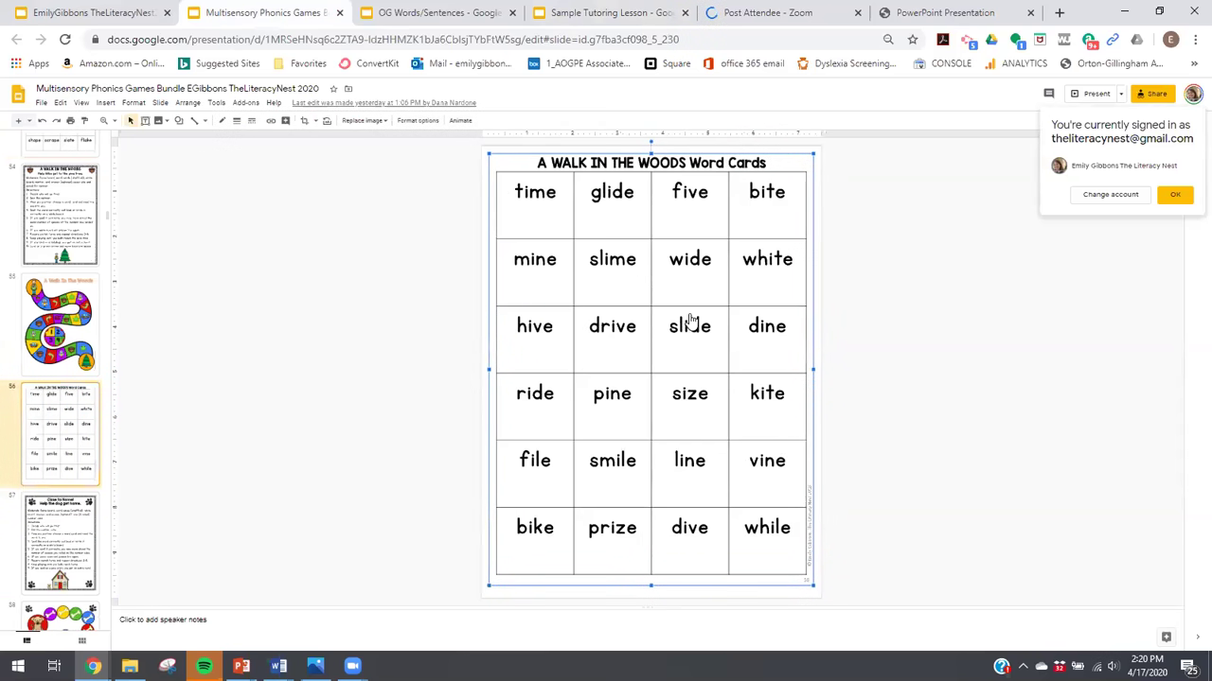
right_click(652, 291)
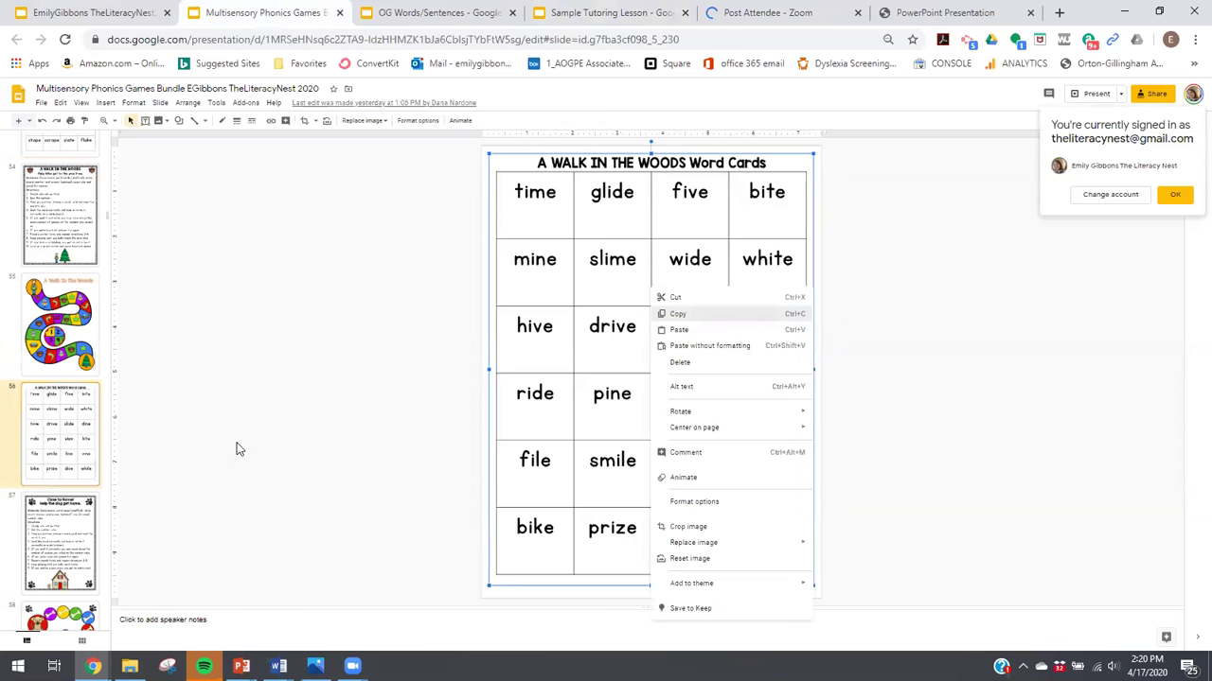
key(ctrl+4)
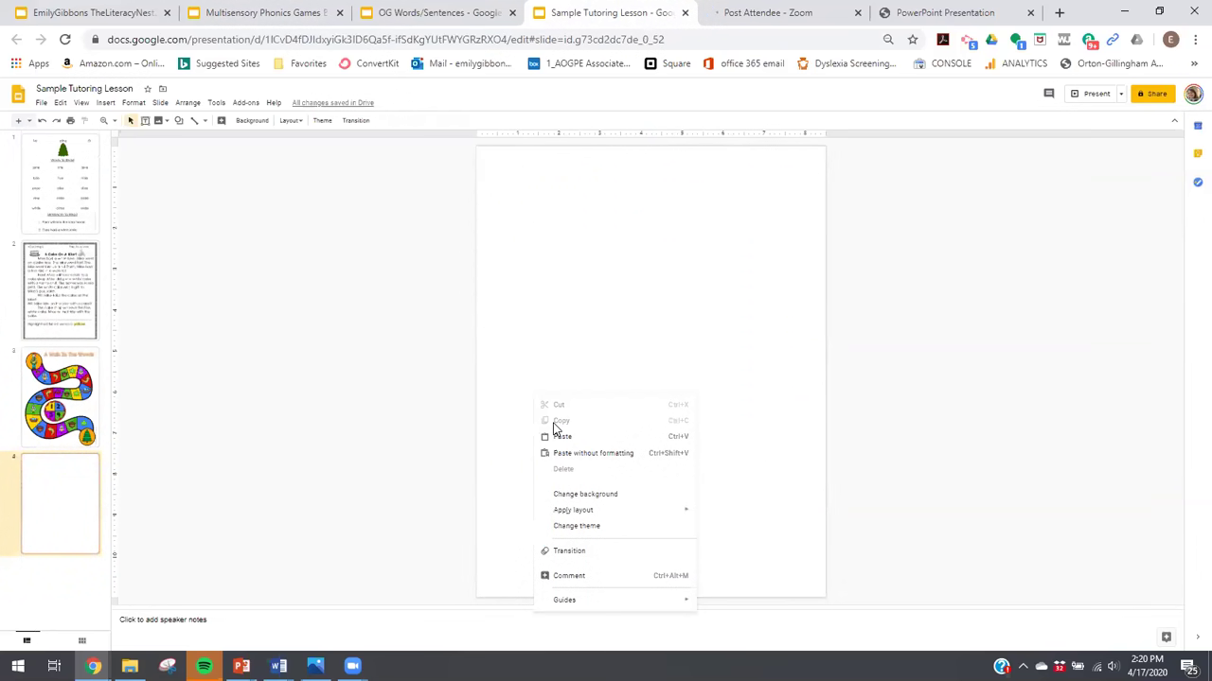
click(411, 391)
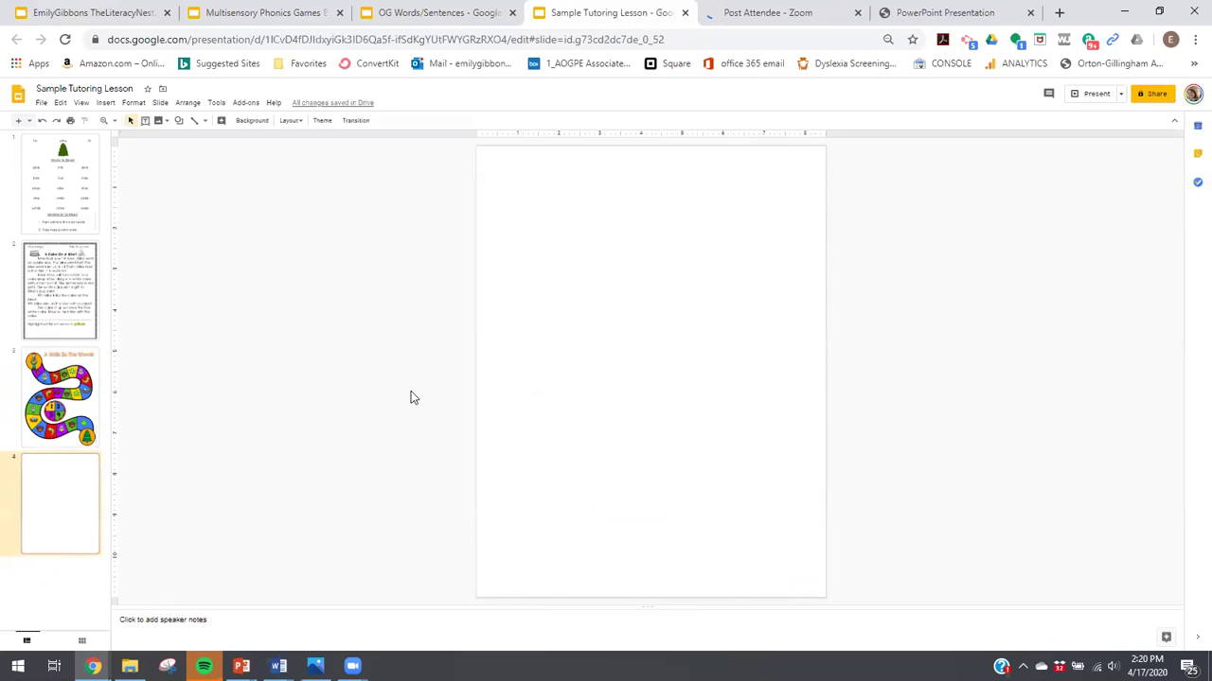
key(ctrl+v)
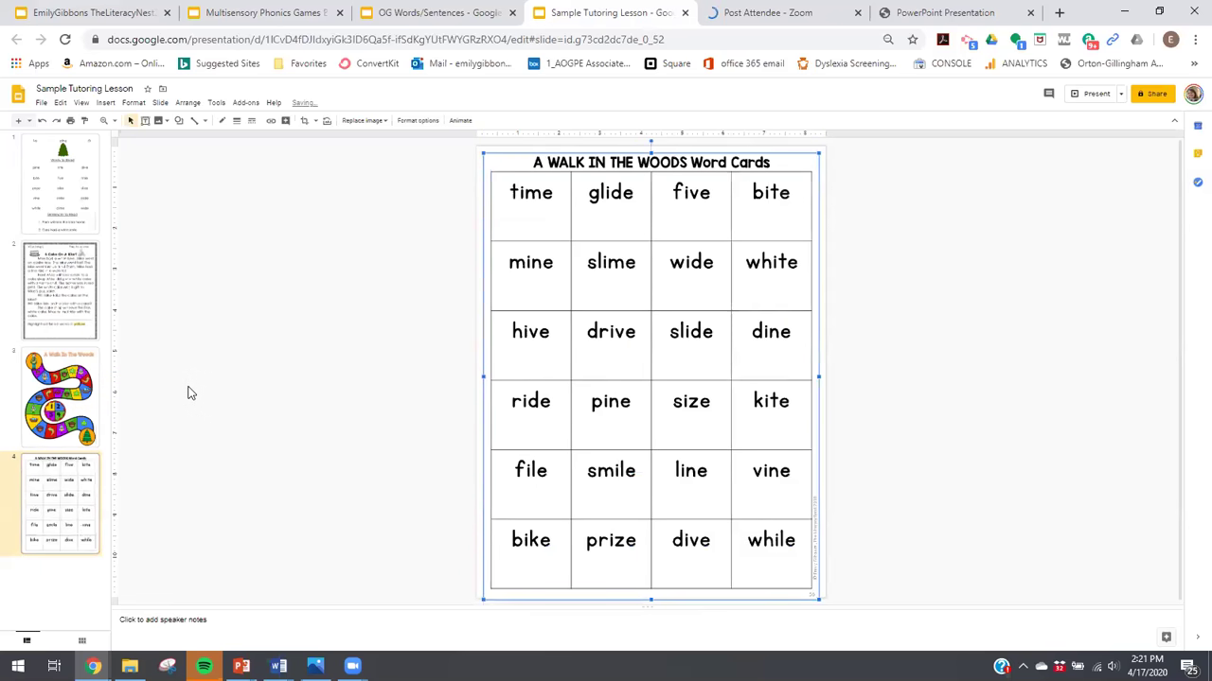
Compare the game board with the word cards, then stamp a star under "time" and clear it
key(Page_Up)
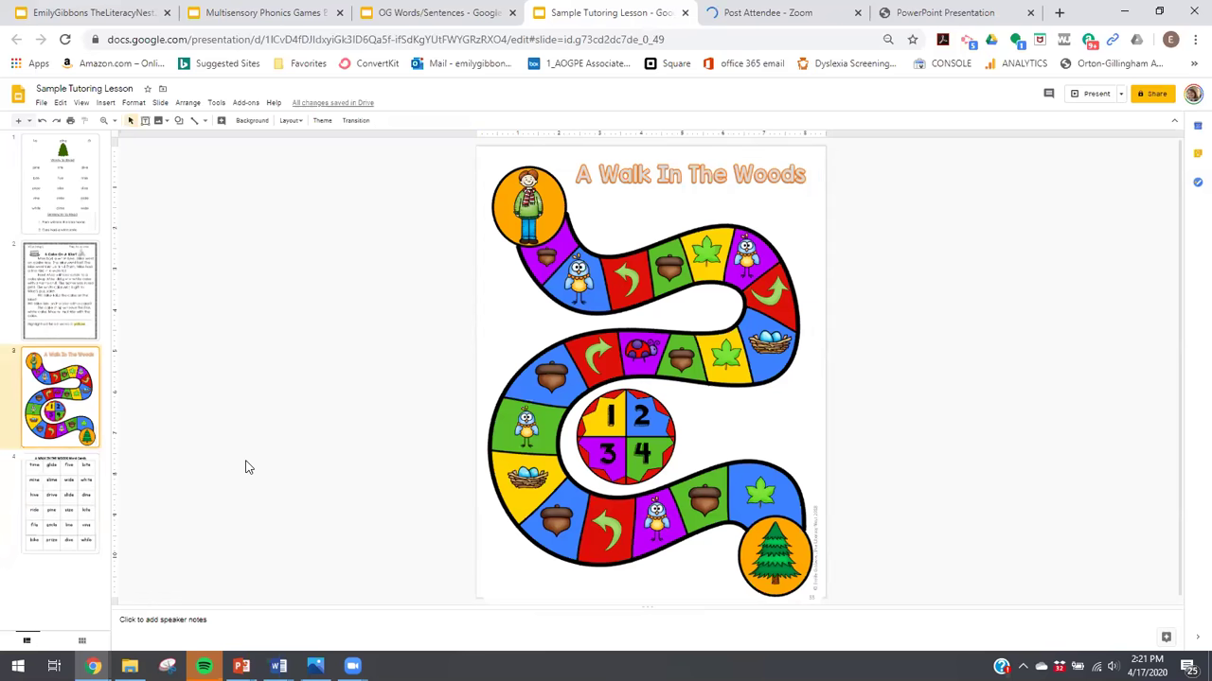
key(Down)
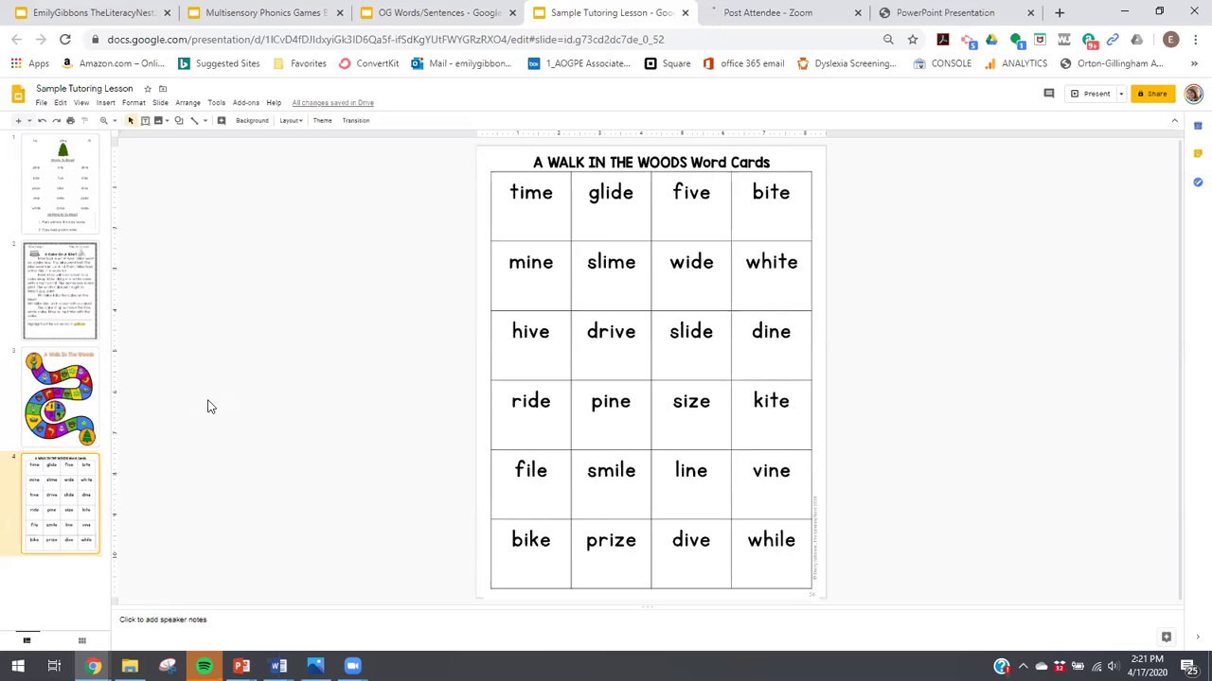
key(Up)
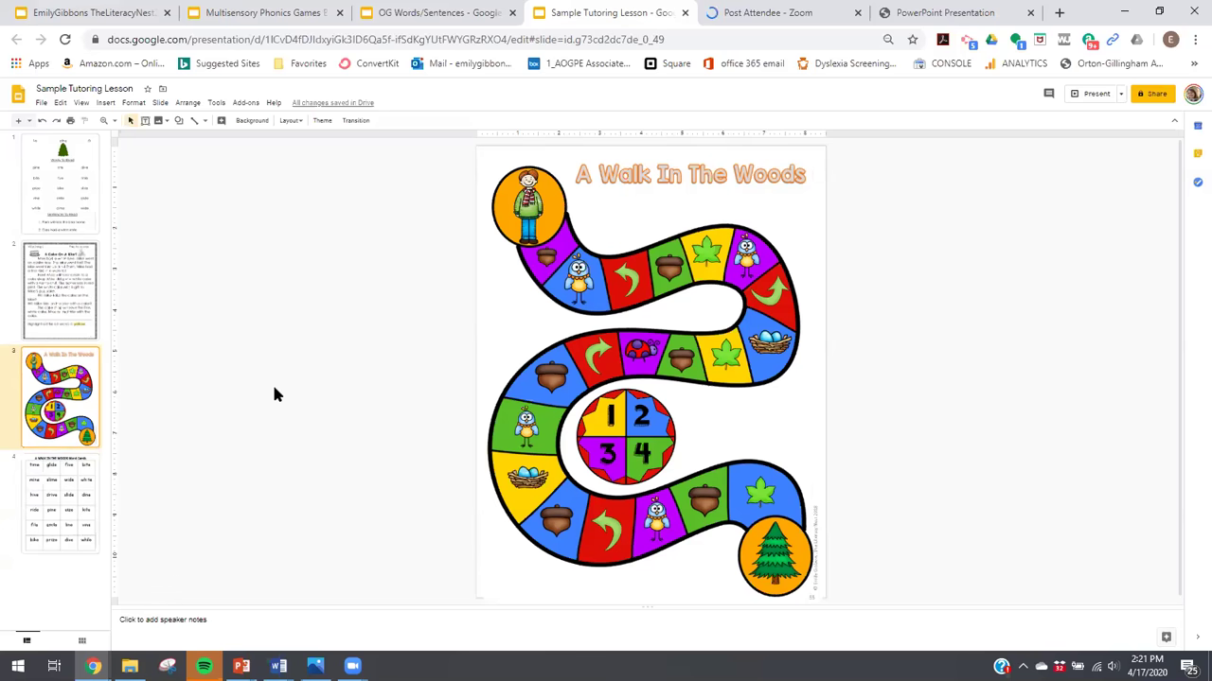
key(Down)
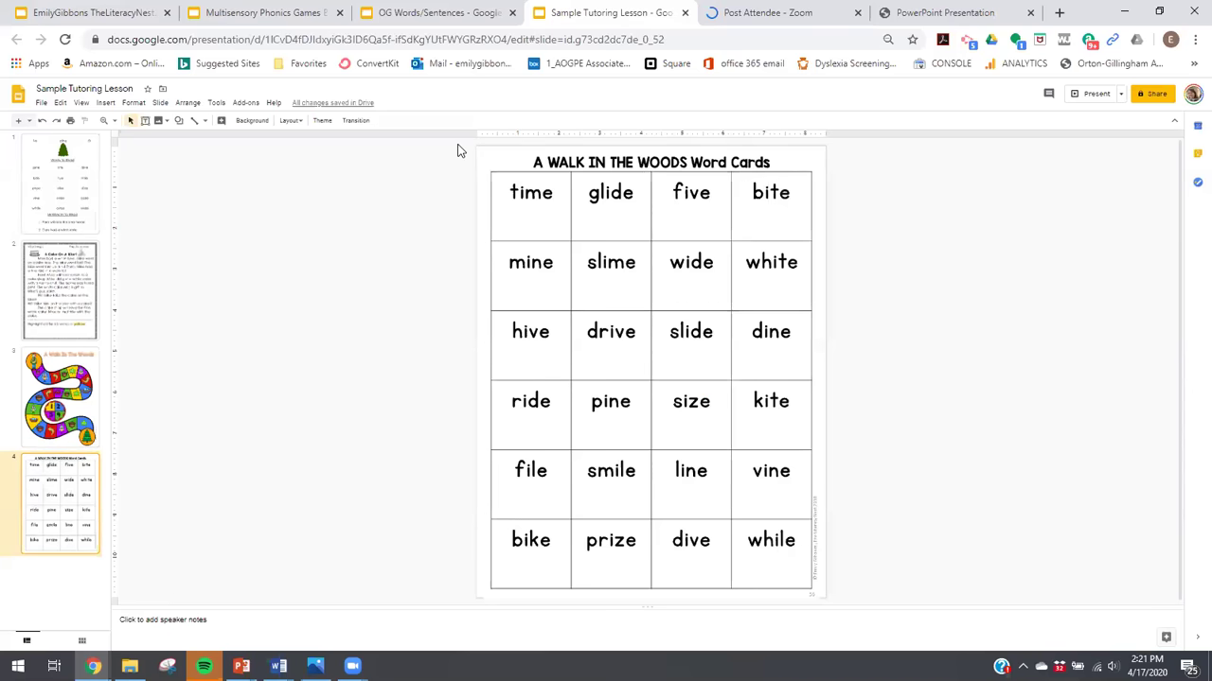
click(533, 227)
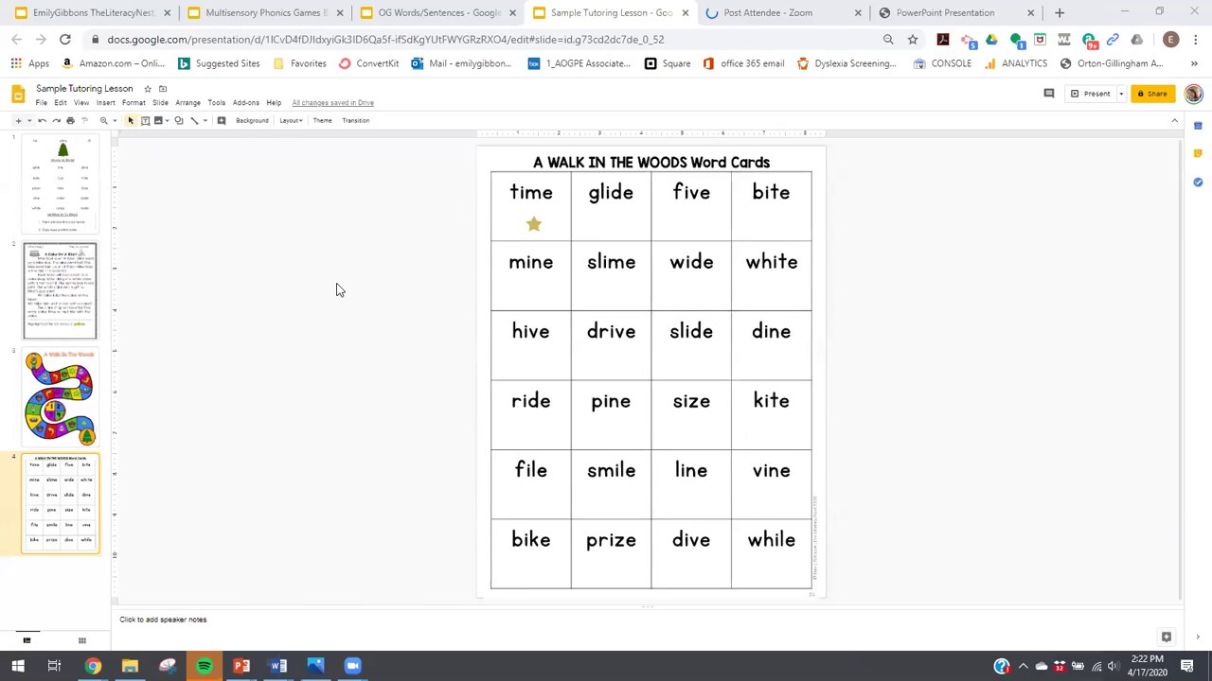
click(225, 231)
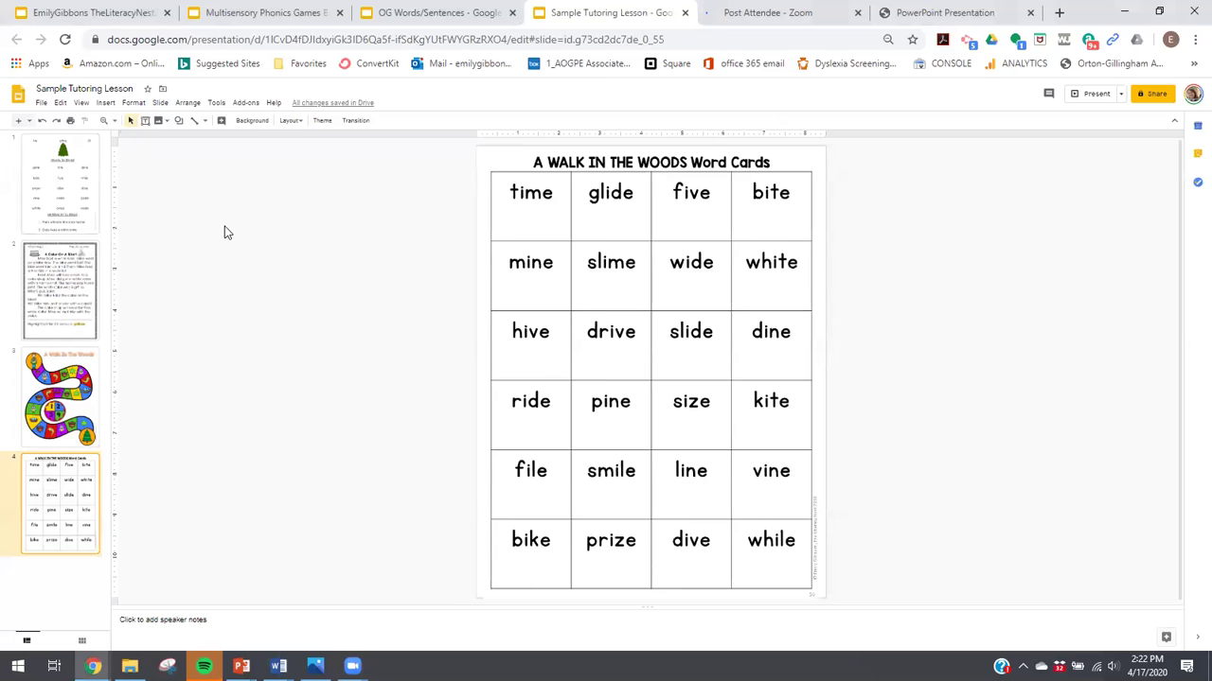
Insert a new slide after the word cards slide at the end of the lesson
key(Home)
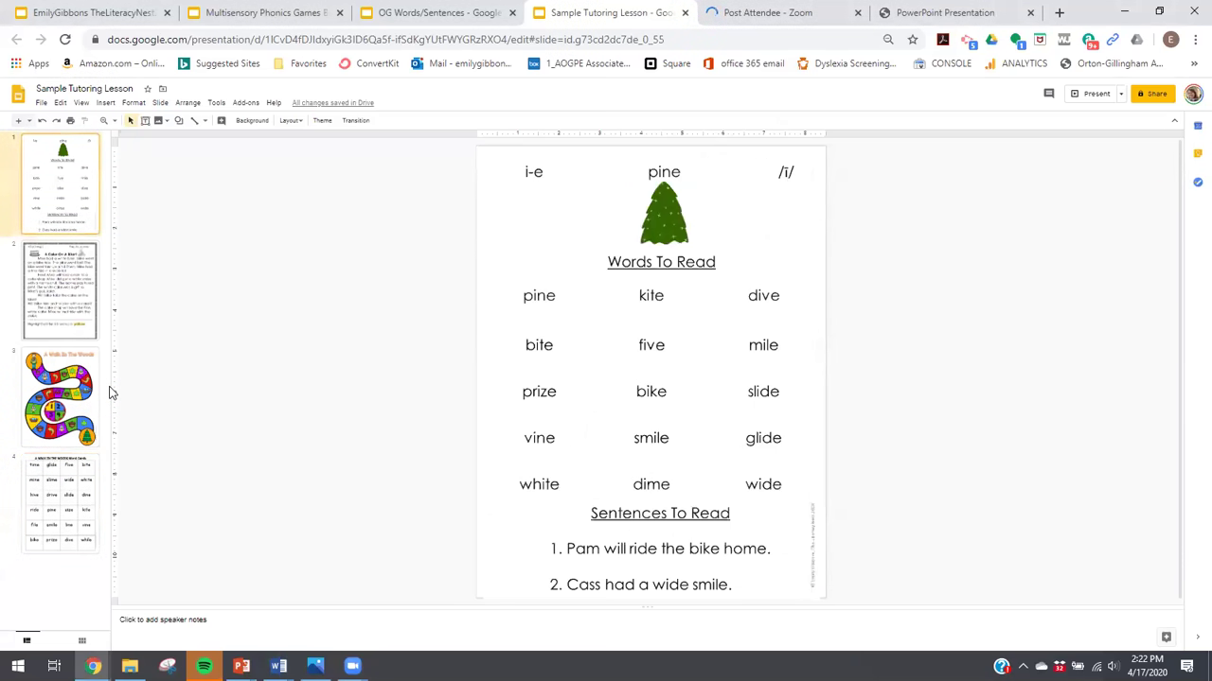
key(Down)
key(Down)
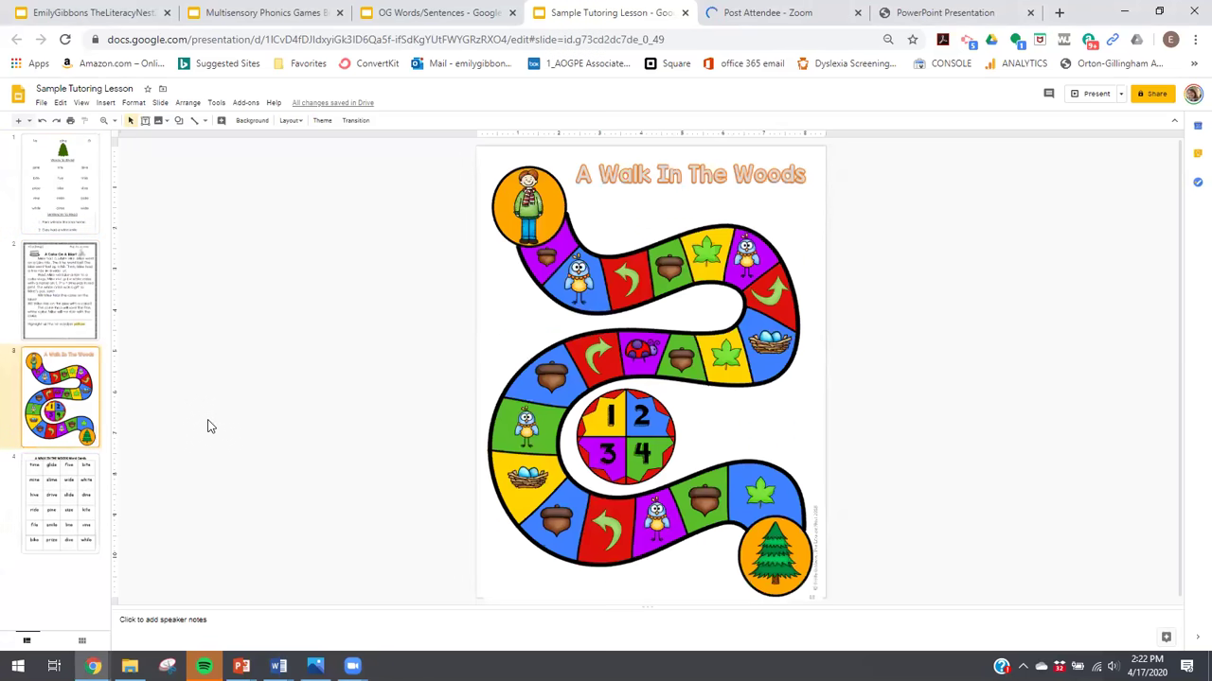
key(Down)
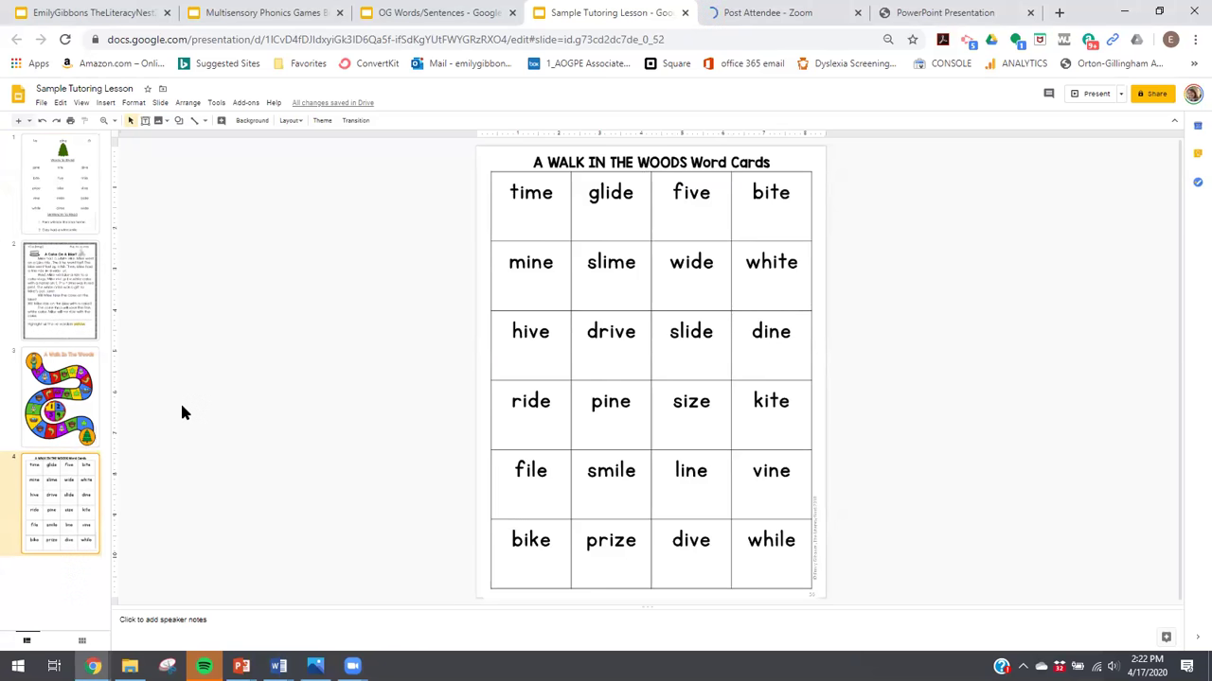
click(179, 118)
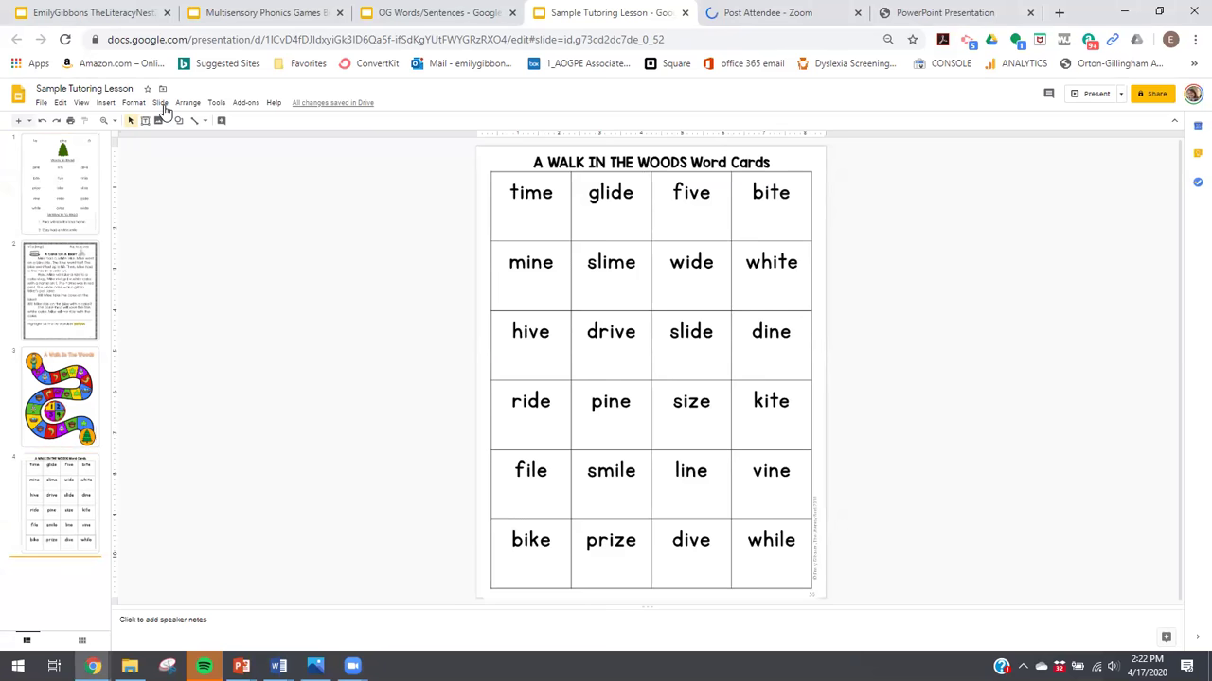
click(105, 104)
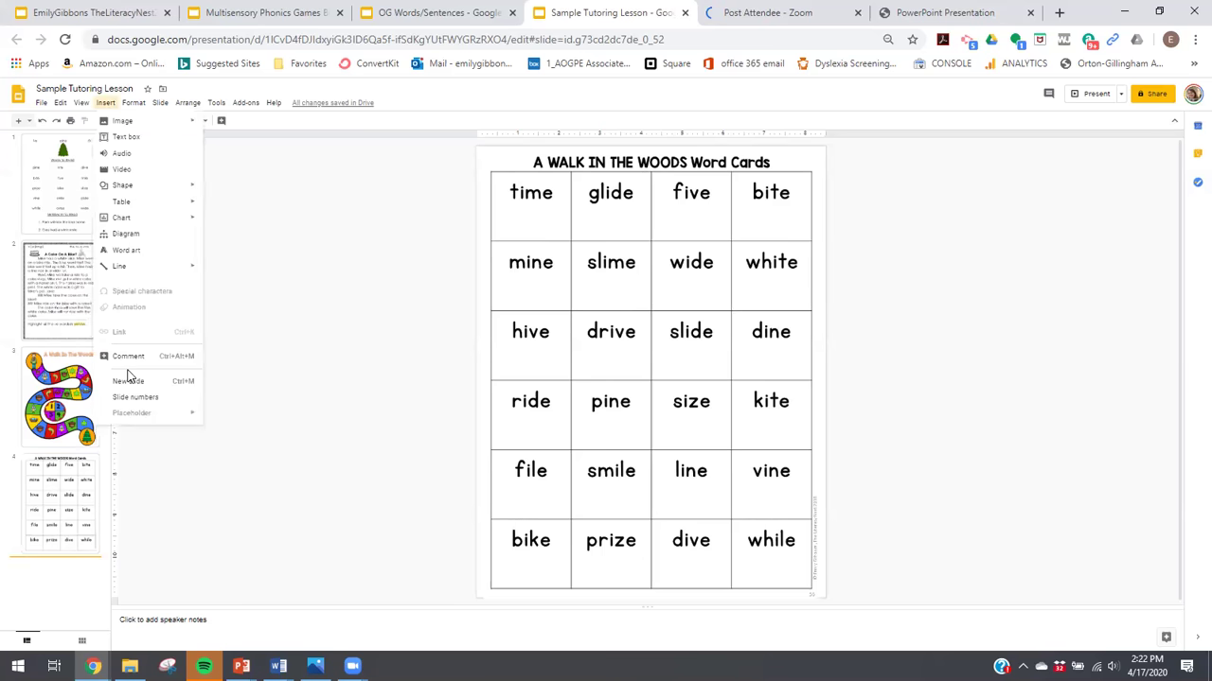